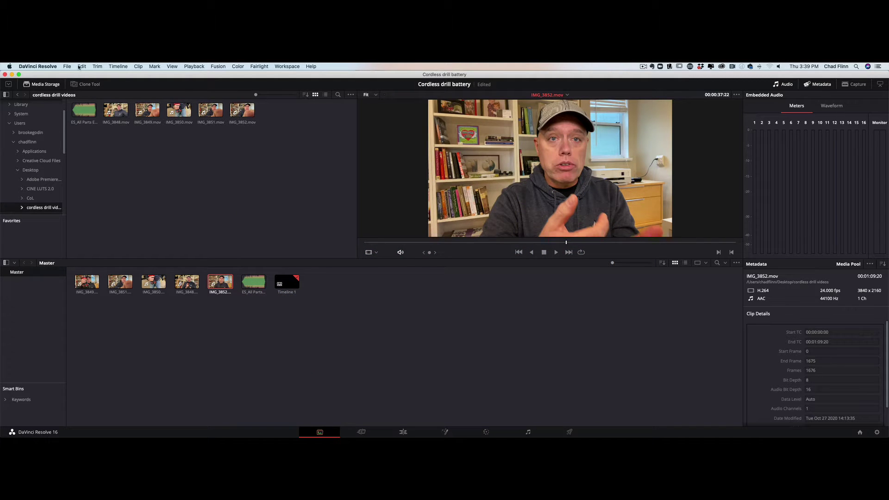
# Save the project and switch to the Edit page
pyautogui.click(67, 66)
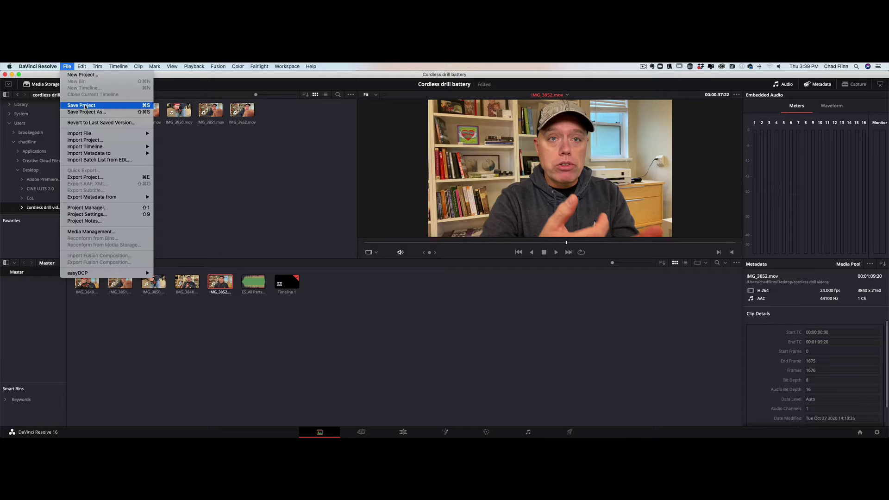
pyautogui.click(81, 105)
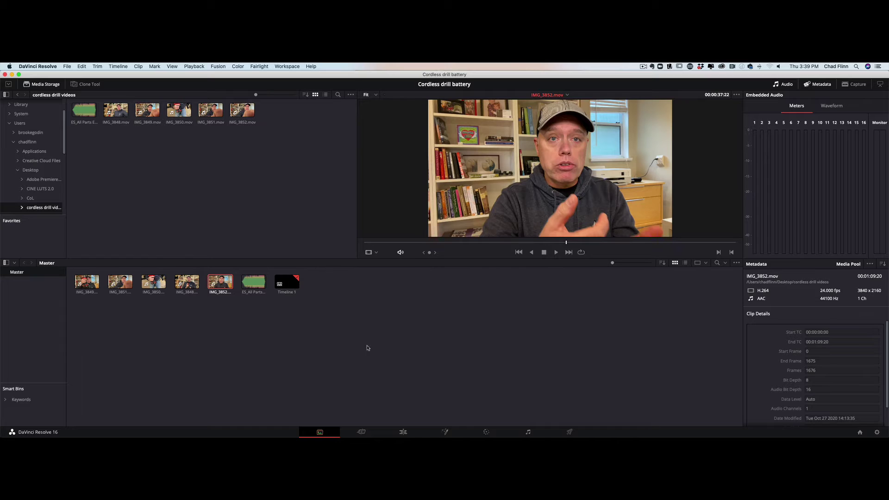
pyautogui.click(403, 431)
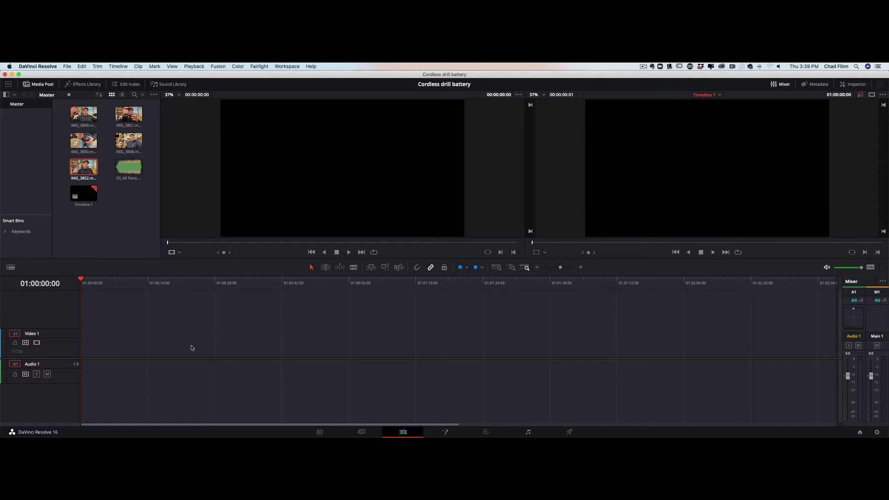
# Delete the empty Timeline 1 from the Master bin
pyautogui.click(85, 194)
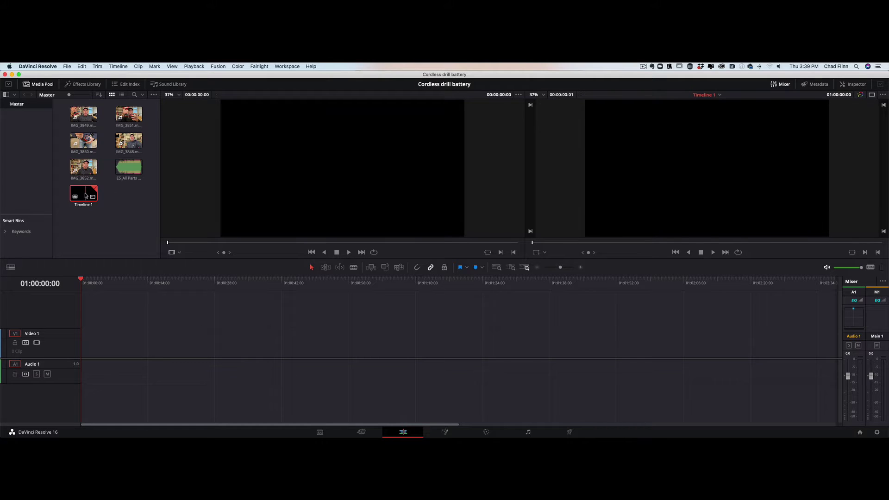
pyautogui.press('Delete')
pyautogui.click(508, 276)
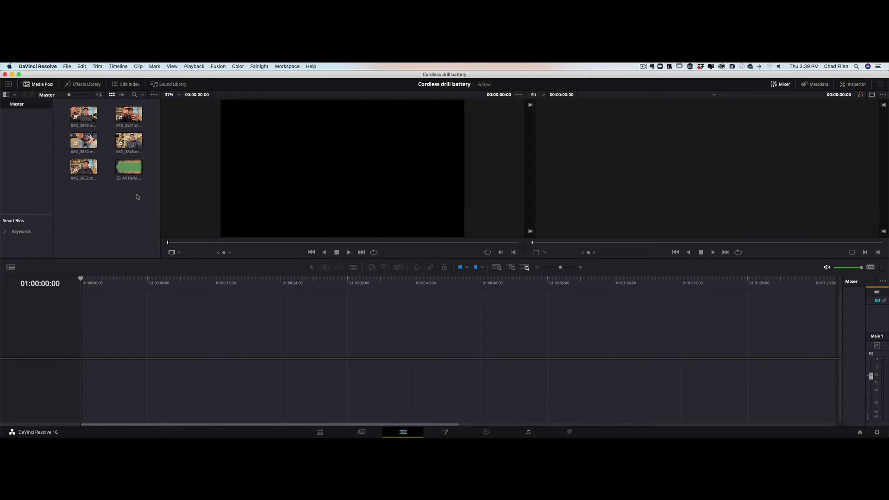
# Place IMG_3848.mov at the very start of a new timeline and play its opening seconds
pyautogui.click(94, 129)
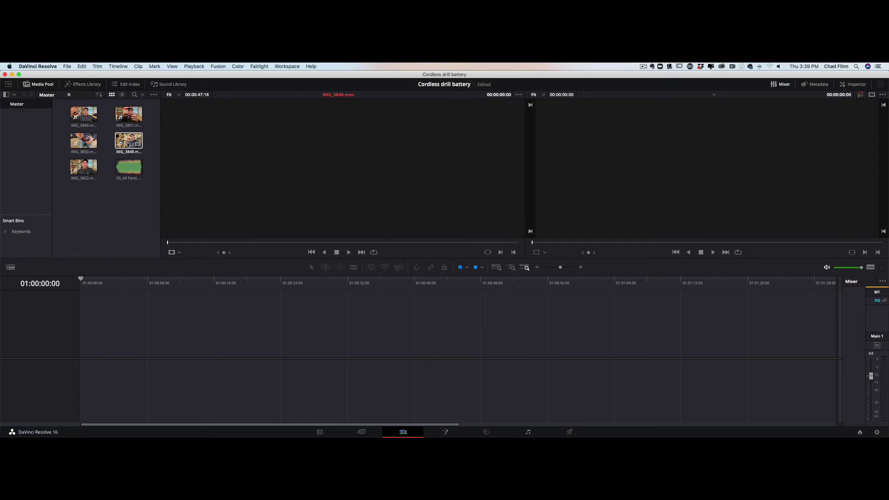
pyautogui.moveTo(130, 142); pyautogui.dragTo(81, 358)
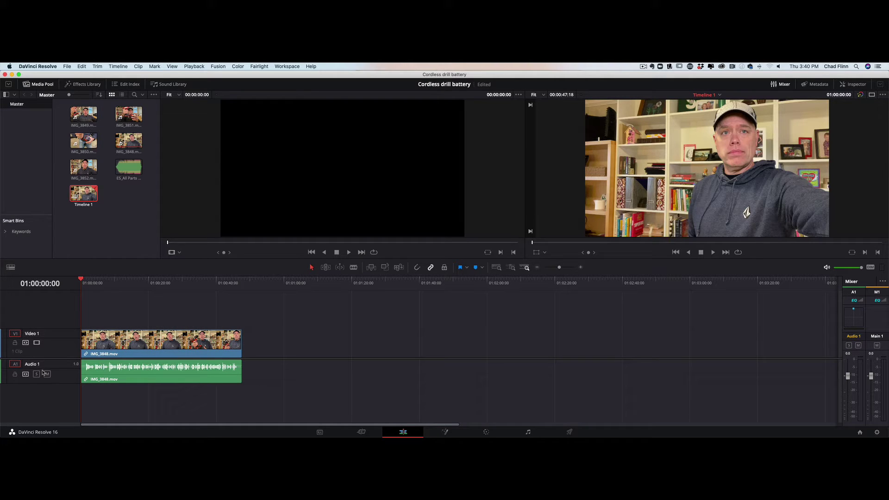
pyautogui.moveTo(153, 351); pyautogui.dragTo(144, 344)
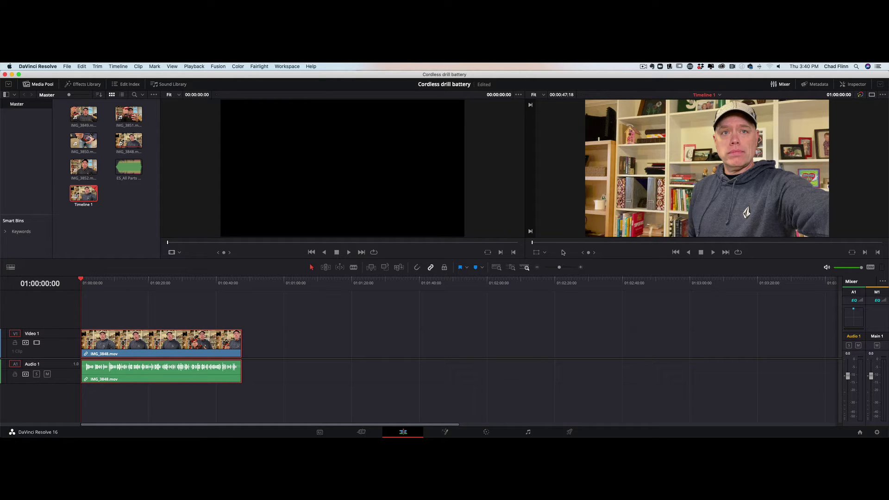
pyautogui.click(713, 253)
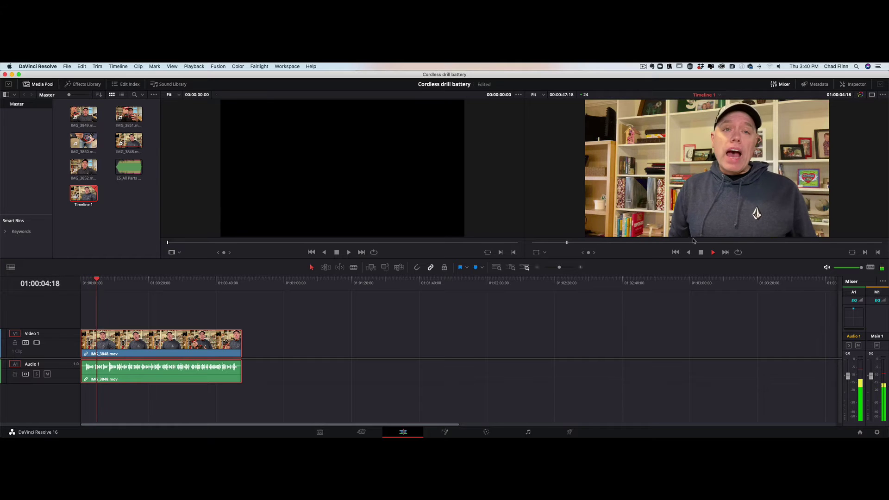
pyautogui.click(701, 252)
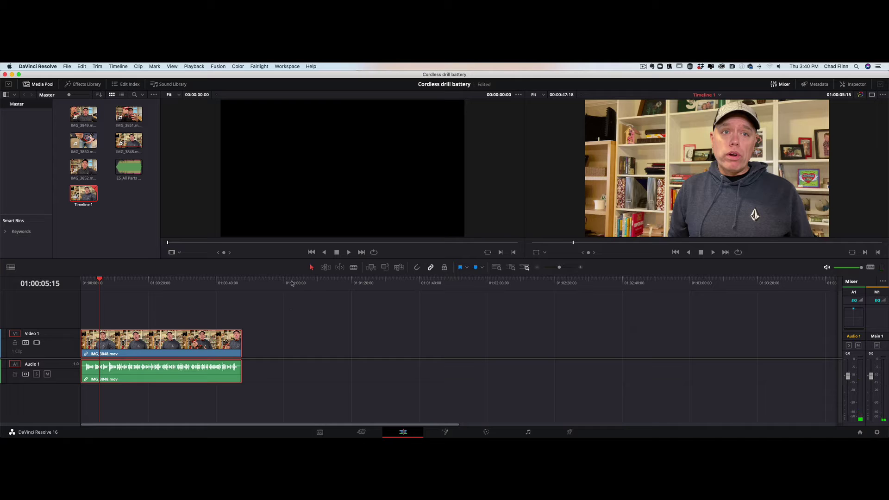
# Add IMG_3850.mov to the timeline after IMG_3848.mov, leaving a gap between the two clips
pyautogui.click(83, 140)
pyautogui.moveTo(83, 140); pyautogui.dragTo(338, 357)
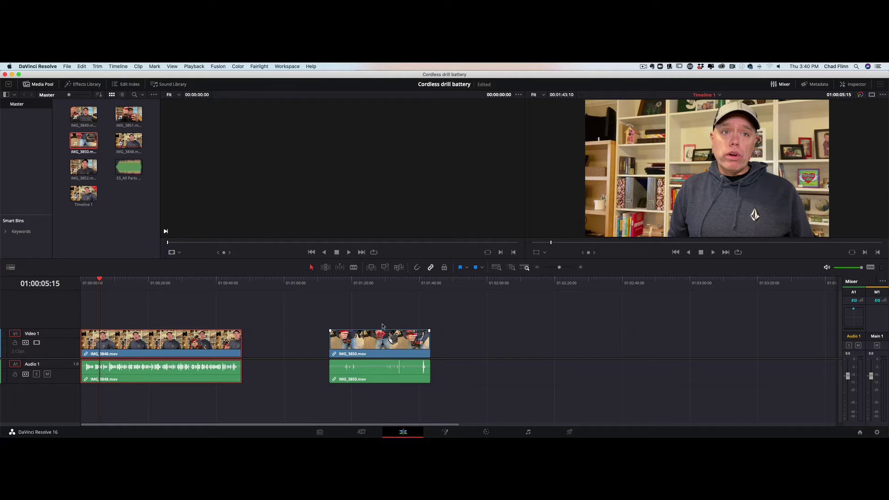
# Unlink the audio and video of IMG_3850.mov on the timeline and delete only its audio
pyautogui.click(398, 368)
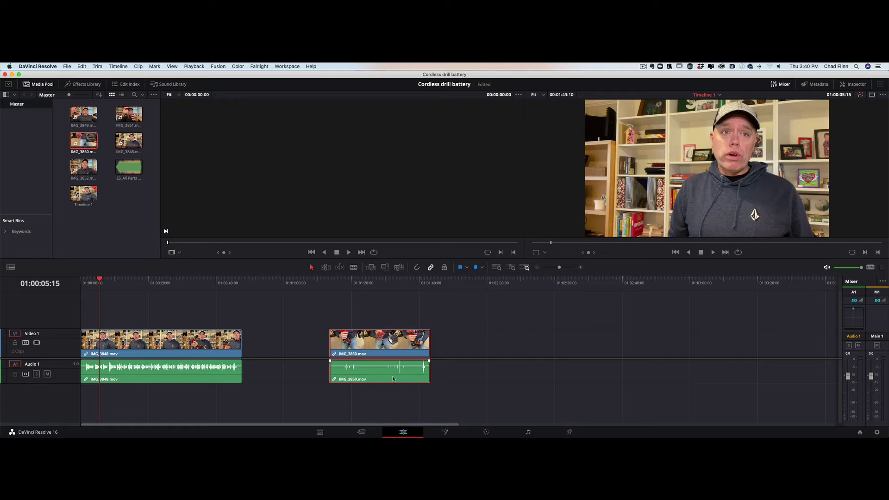
pyautogui.rightClick(335, 381)
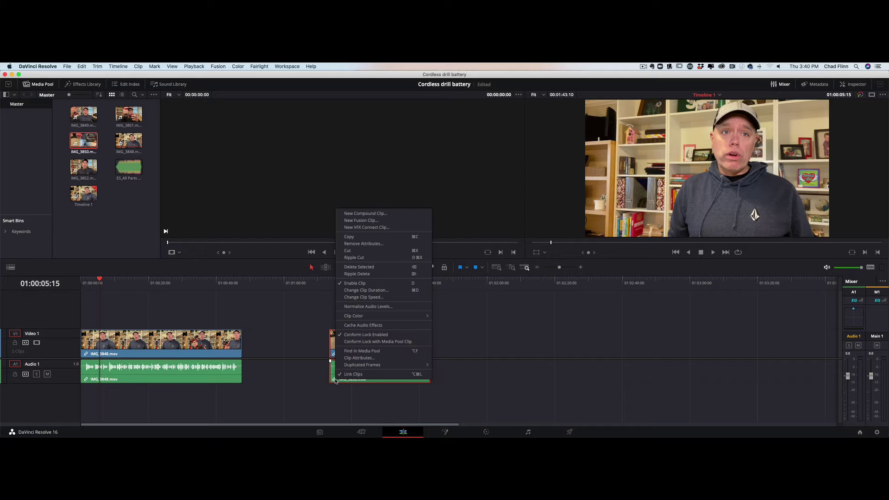
pyautogui.click(353, 374)
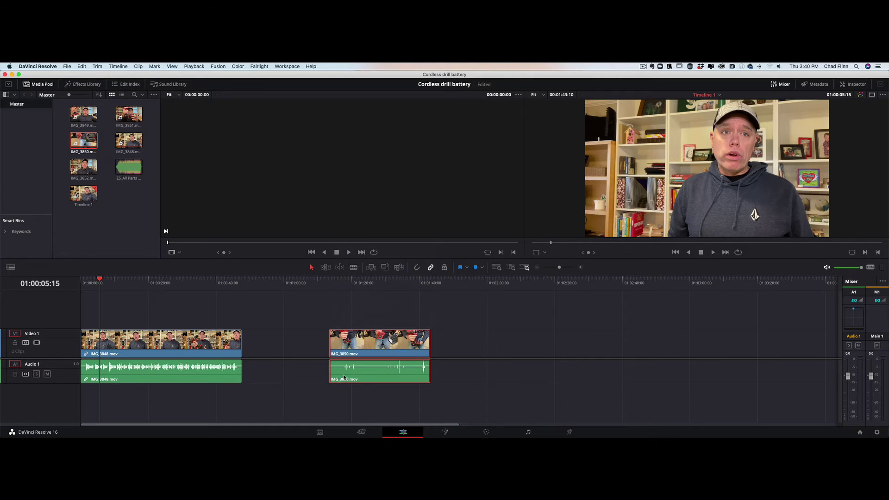
pyautogui.click(535, 380)
pyautogui.moveTo(388, 368); pyautogui.dragTo(549, 383)
pyautogui.press('BackSpace')
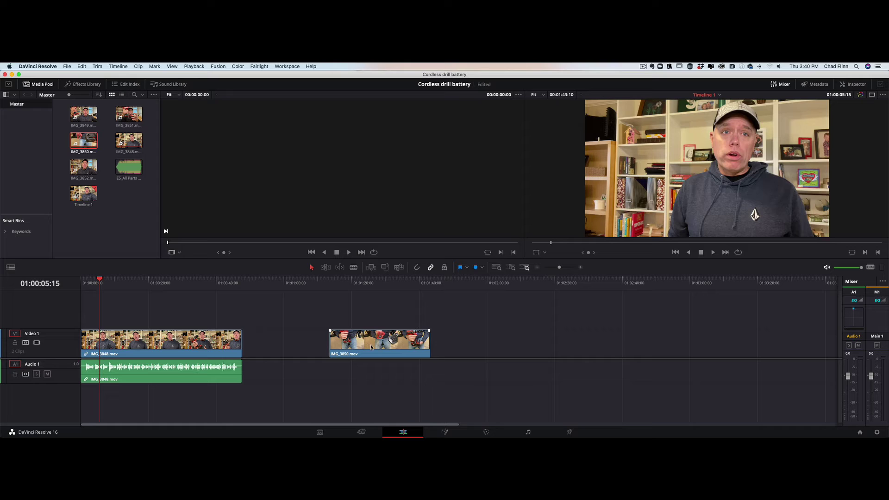
# Shift the video-only IMG_3850.mov clip far along the timeline and place IMG_3849.mov a short gap after IMG_3848.mov
pyautogui.moveTo(372, 347); pyautogui.dragTo(661, 351)
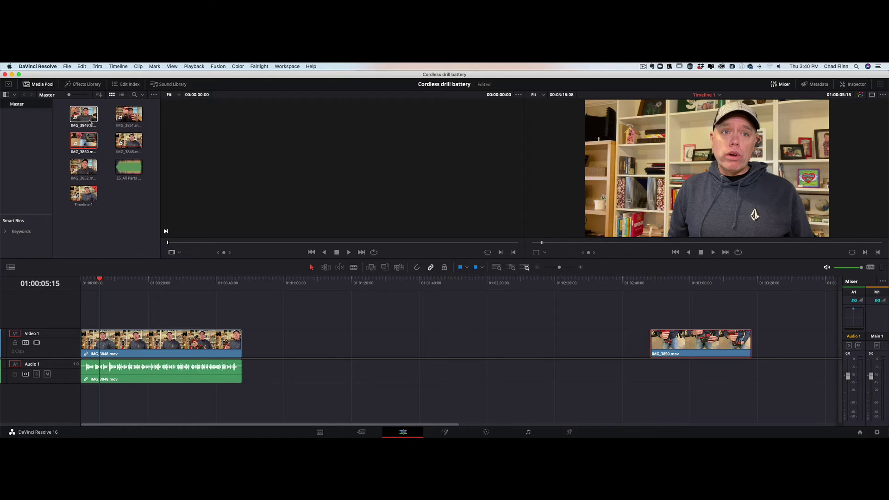
pyautogui.moveTo(83, 114); pyautogui.dragTo(282, 346)
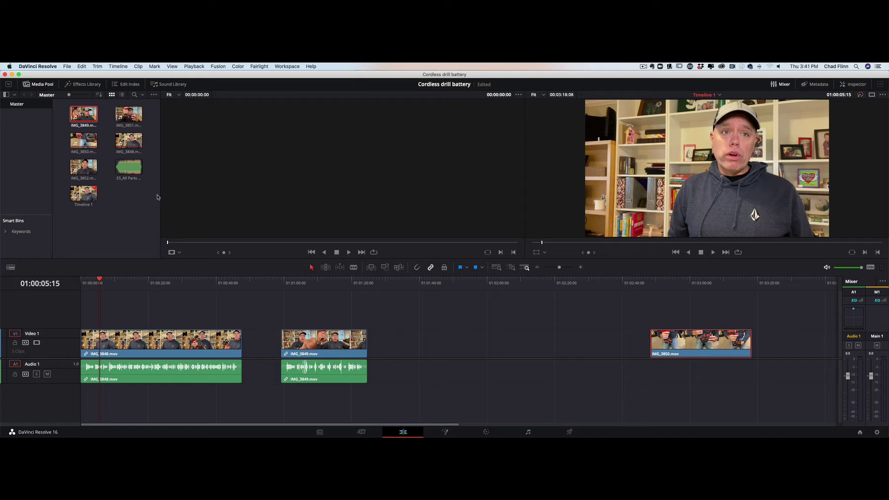
# Add a second copy of IMG_3850.mov with audio after IMG_3849.mov and delete that duplicate
pyautogui.moveTo(83, 141); pyautogui.dragTo(395, 372)
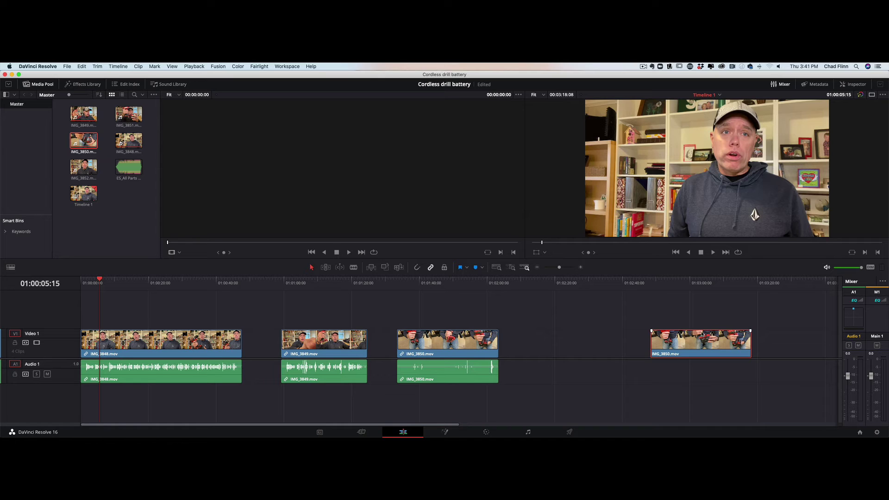
pyautogui.press('Delete')
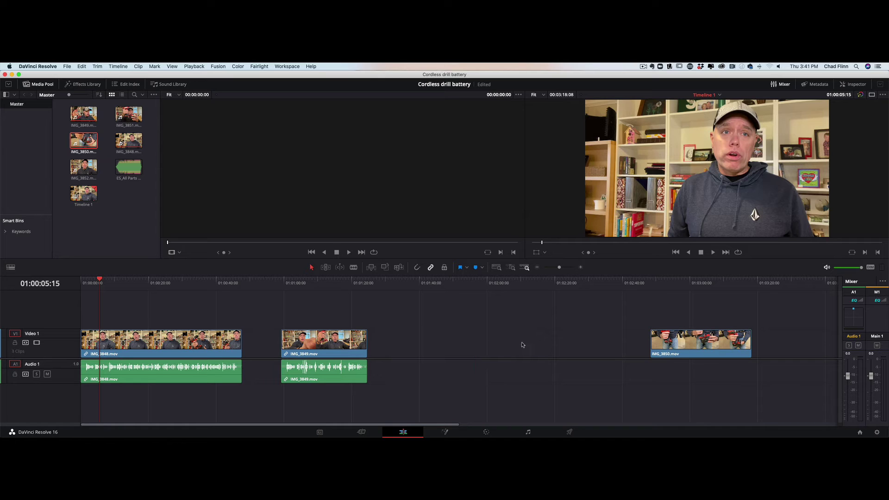
# Move the video-only IMG_3850.mov behind IMG_3849.mov, and add IMG_3851.mov and IMG_3852.mov after it in order
pyautogui.moveTo(653, 345); pyautogui.dragTo(390, 345)
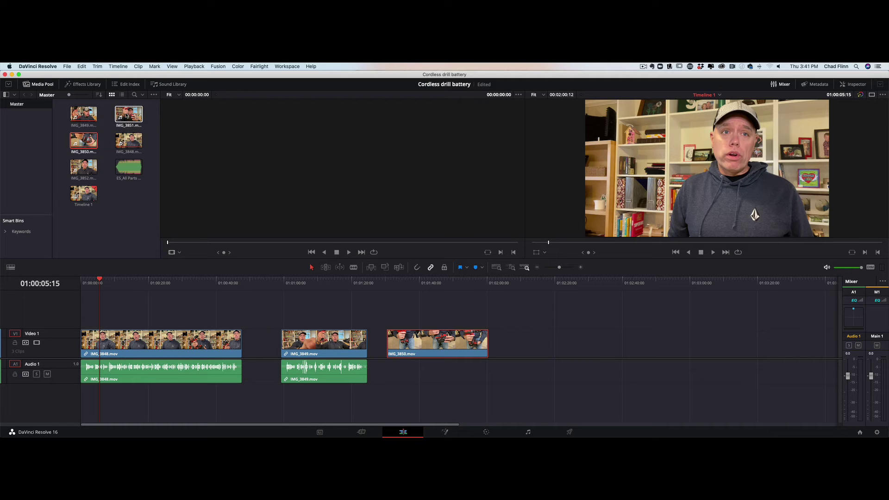
pyautogui.moveTo(128, 115); pyautogui.dragTo(532, 354)
pyautogui.moveTo(87, 172); pyautogui.dragTo(645, 360)
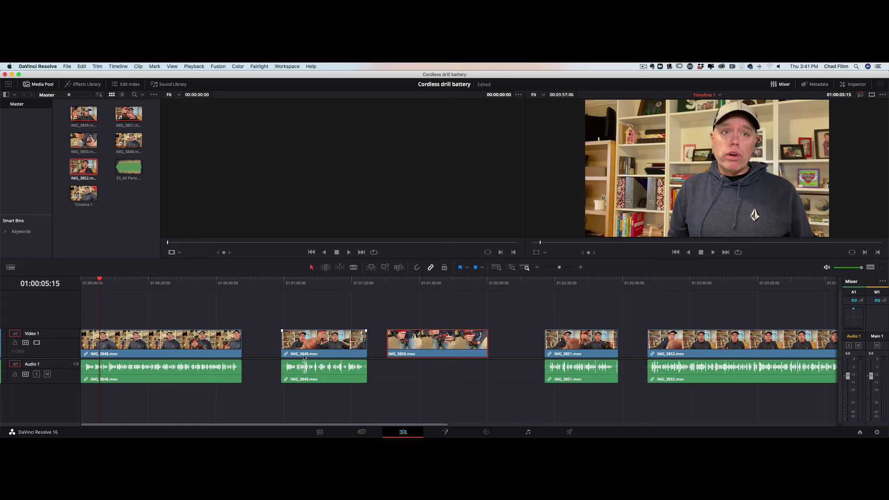
# Play the end of IMG_3848.mov, the empty gap after it and part of IMG_3849.mov to check the transition
pyautogui.click(713, 252)
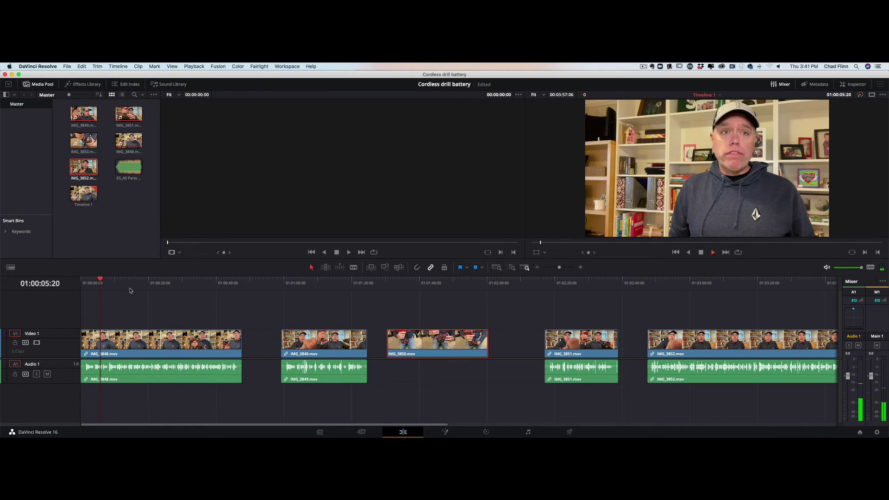
pyautogui.click(155, 282)
pyautogui.click(226, 282)
pyautogui.press('space')
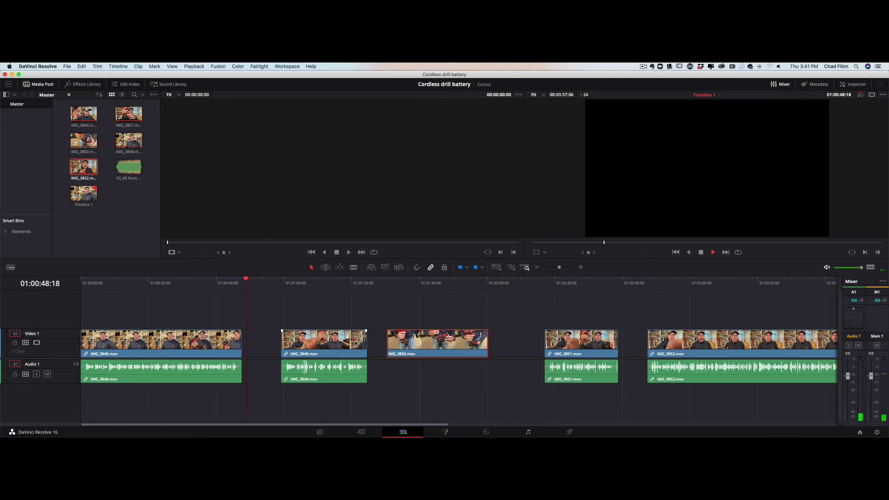
pyautogui.click(293, 282)
pyautogui.click(309, 283)
pyautogui.press('space')
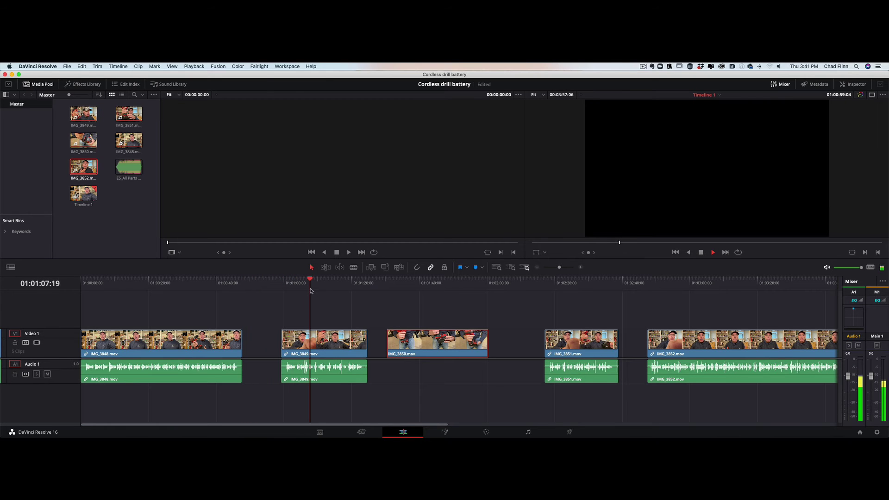
pyautogui.click(337, 254)
# Remove all four gaps between the timeline clips so that IMG_3848 through IMG_3852 follow each other directly
pyautogui.click(261, 349)
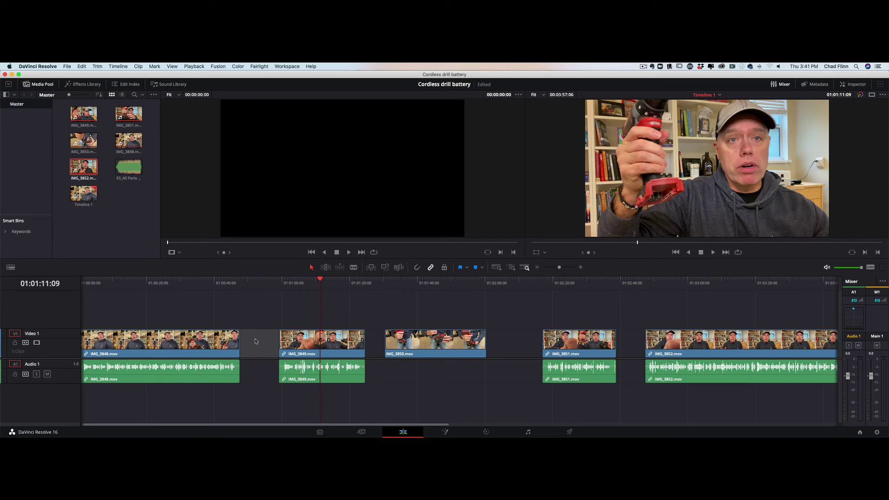
pyautogui.press('BackSpace')
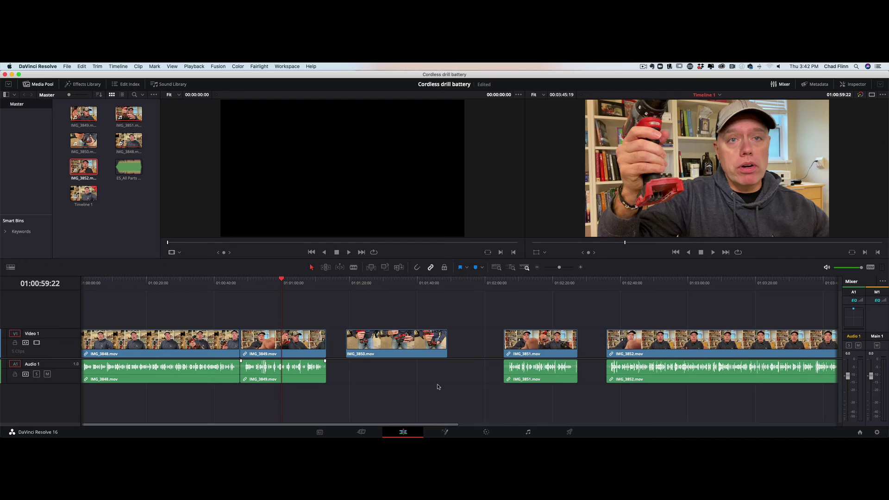
pyautogui.click(337, 346)
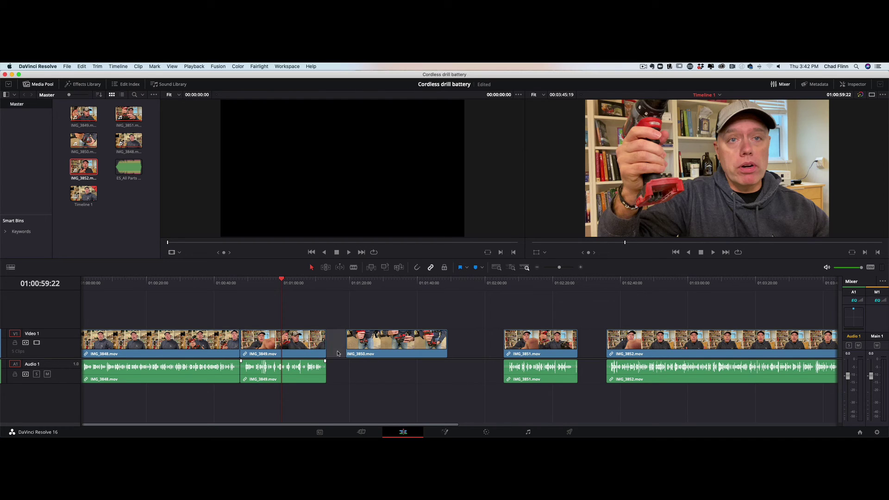
pyautogui.press('BackSpace')
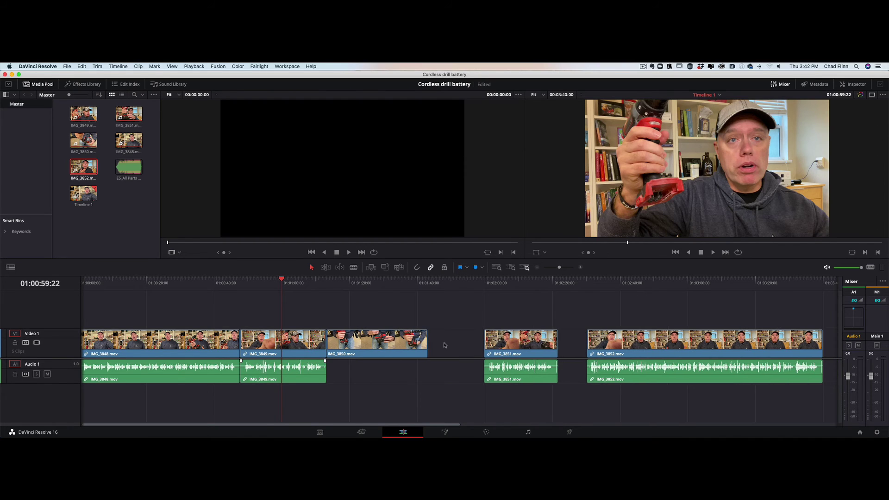
pyautogui.click(443, 344)
pyautogui.press('BackSpace')
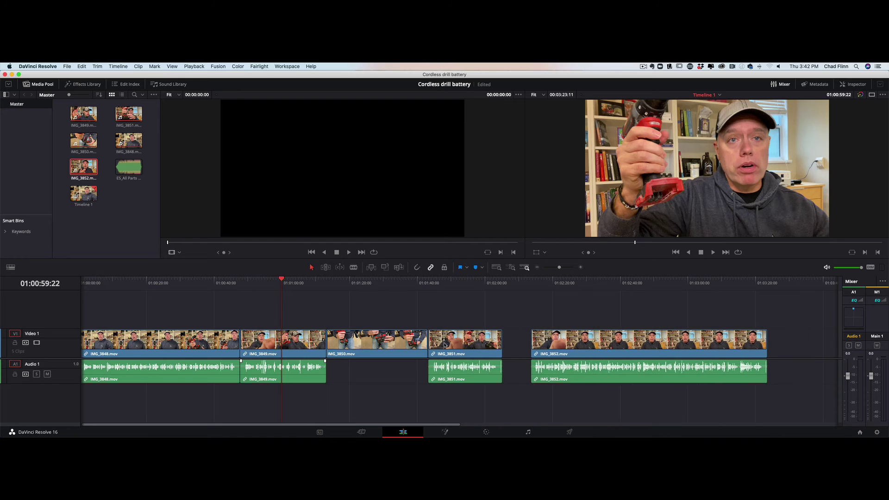
pyautogui.click(517, 349)
pyautogui.press('BackSpace')
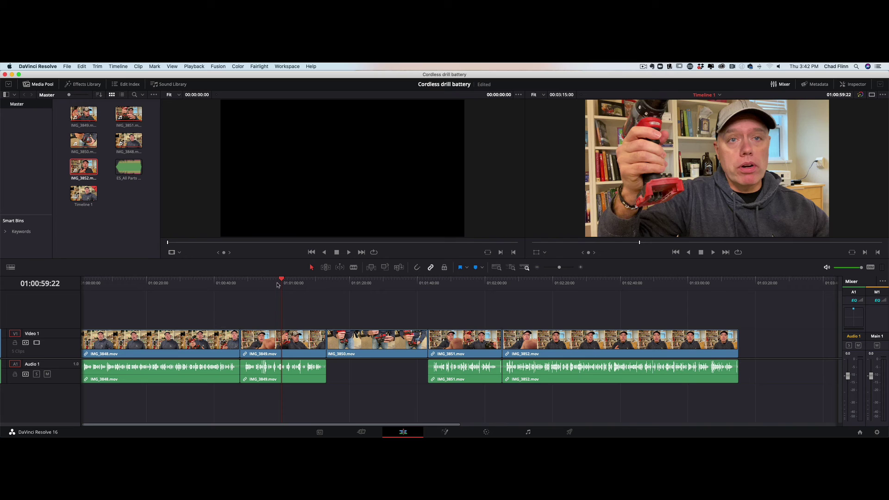
# Play across the joins from IMG_3848.mov to IMG_3849.mov, into IMG_3850.mov and near its end to check the cuts
pyautogui.moveTo(281, 279); pyautogui.dragTo(229, 280)
pyautogui.press('space')
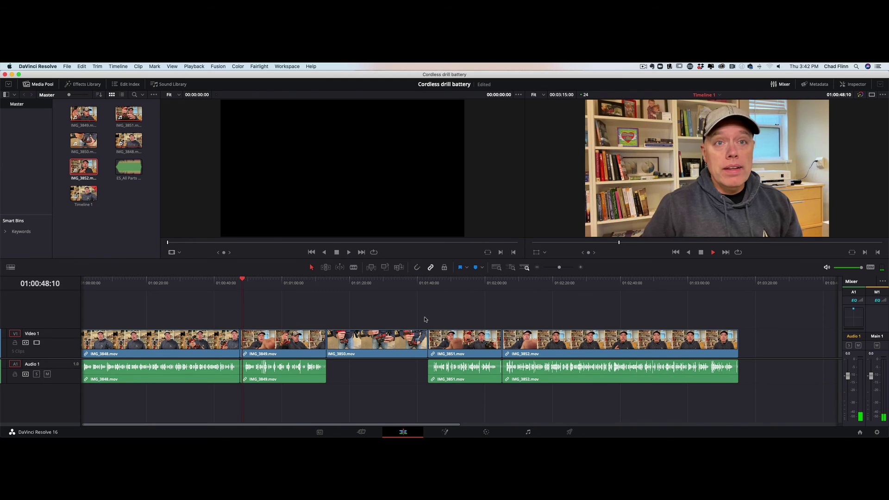
pyautogui.click(316, 280)
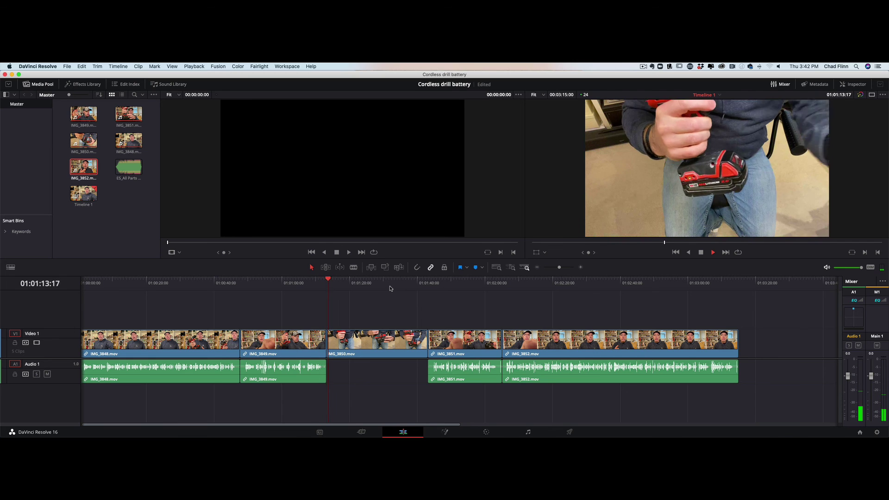
pyautogui.click(414, 282)
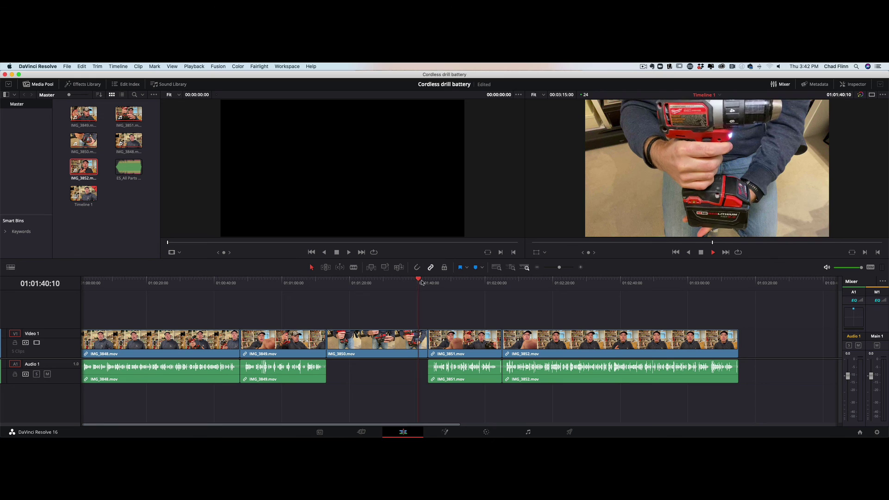